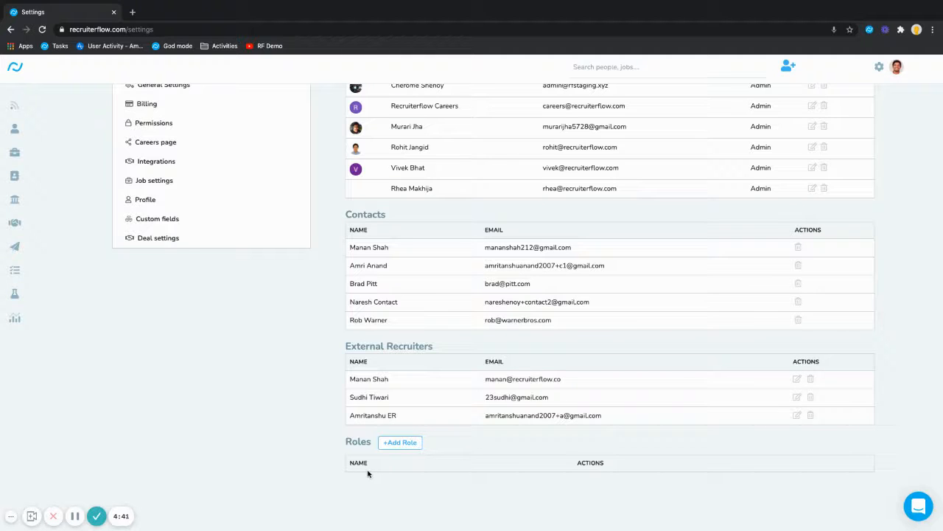
- Open the Add Role form from the Roles section of Settings
left_click(391, 448)
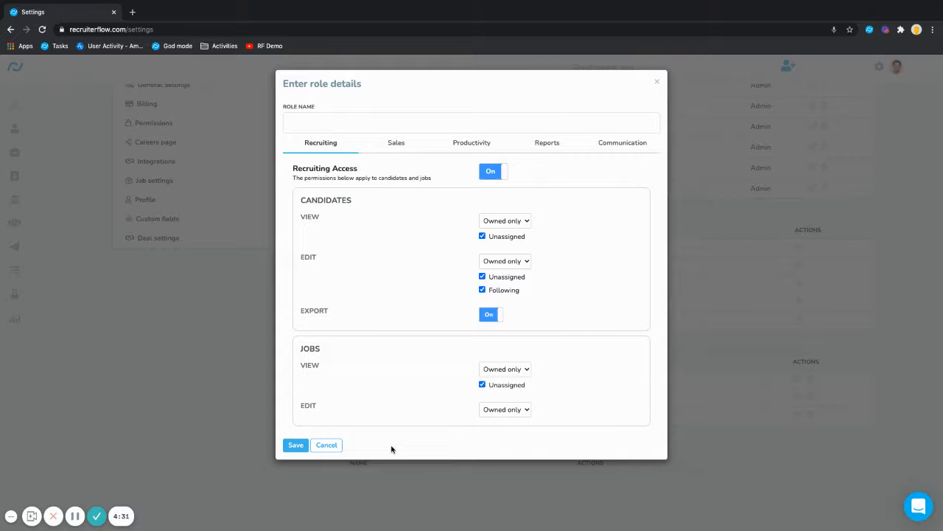
- Enter 'Sourcer' as the new role's name
left_click(311, 124)
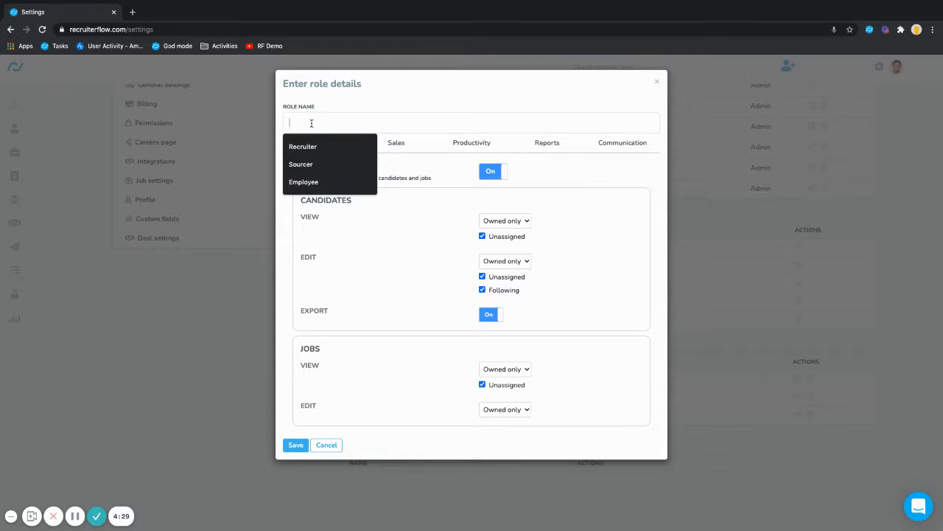
type("Sourcer")
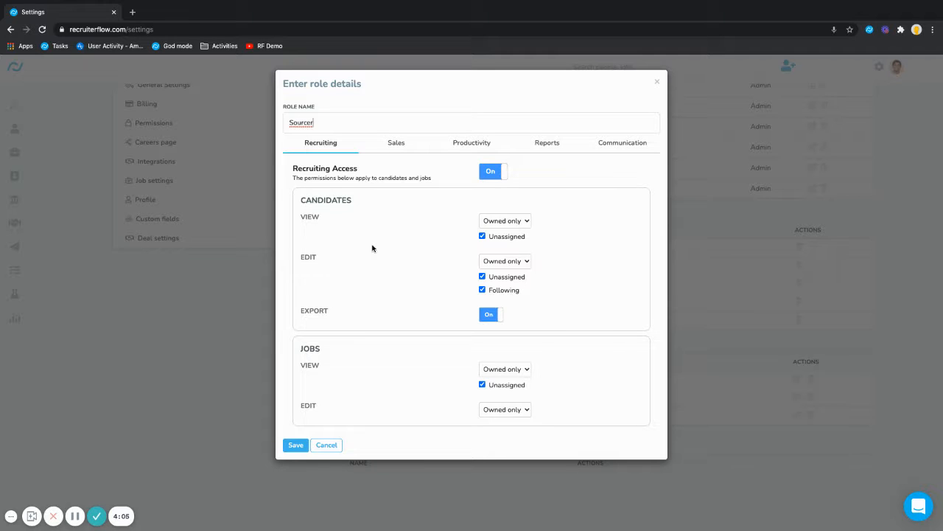
- Limit candidate viewing and editing to owned records, excluding unassigned, and turn candidate Export off
left_click(525, 220)
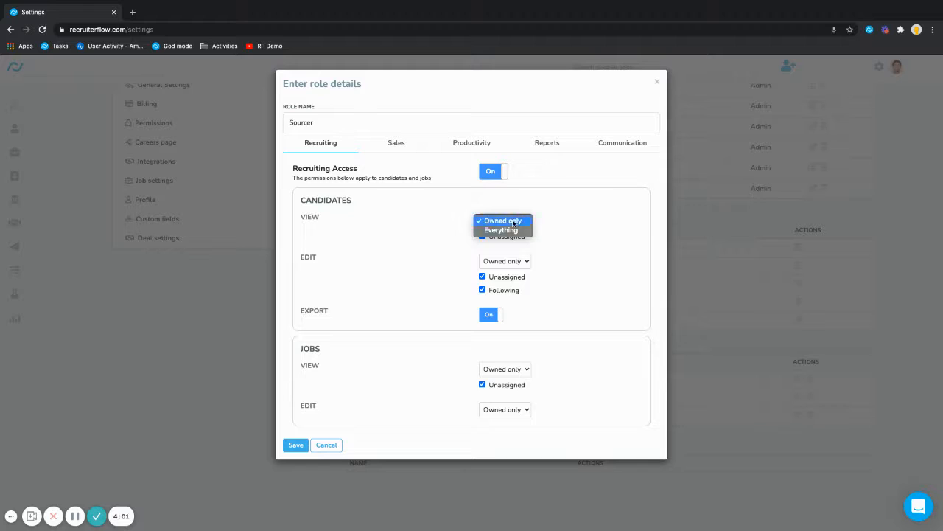
left_click(514, 223)
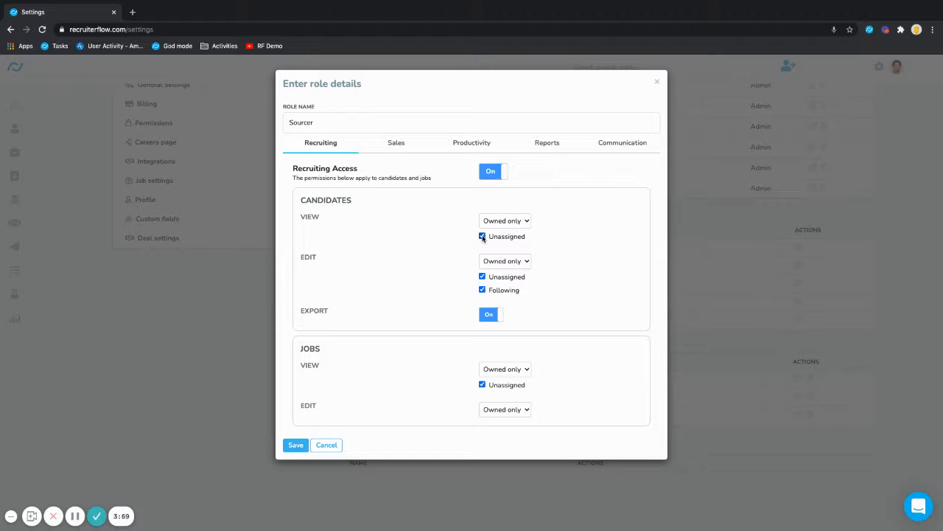
left_click(482, 237)
left_click(504, 260)
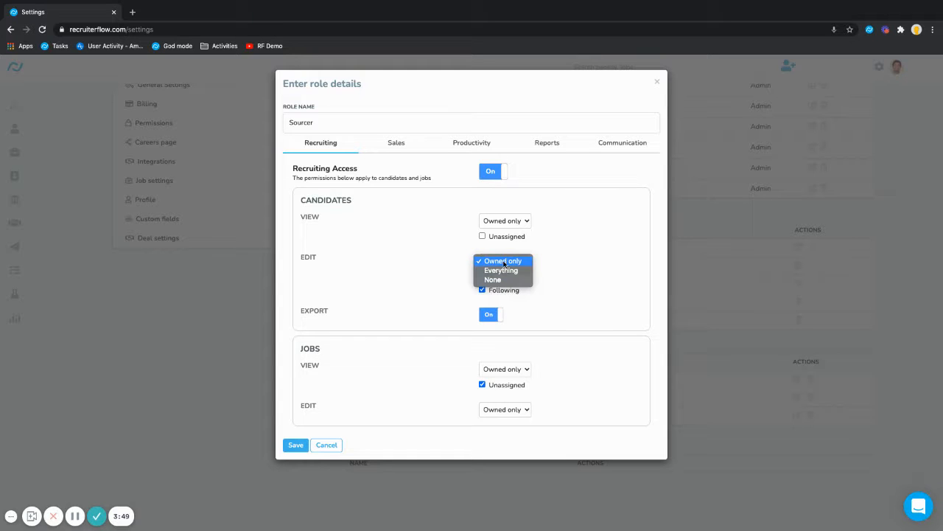
left_click(504, 261)
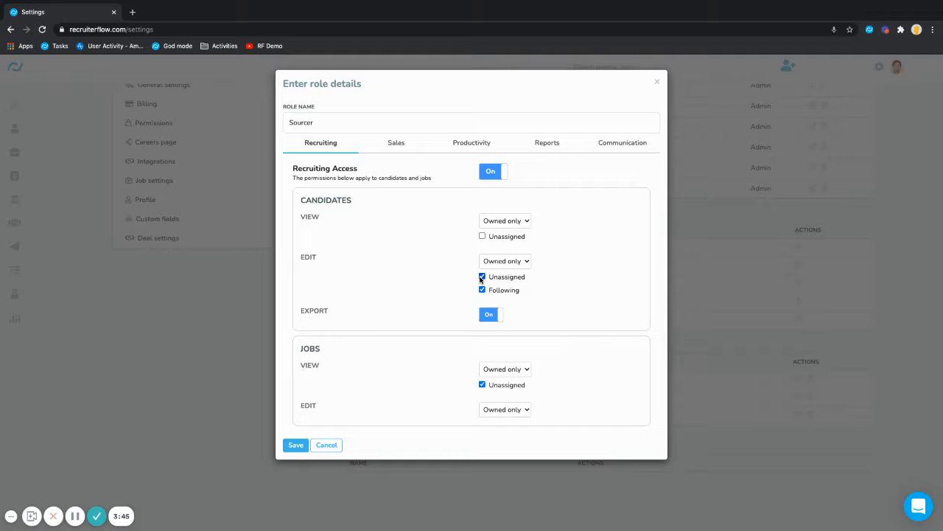
left_click(483, 276)
left_click(491, 315)
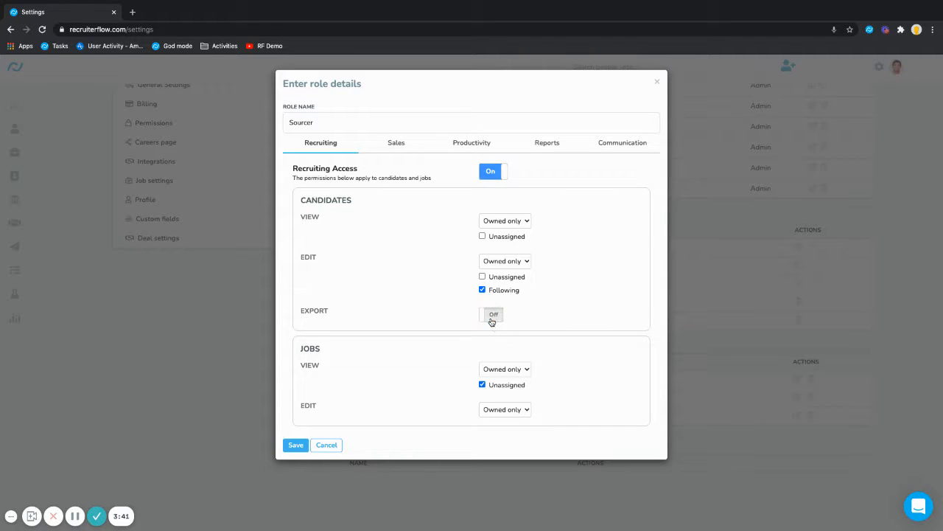
- Set both Jobs View and Jobs Edit to Everything
left_click(496, 370)
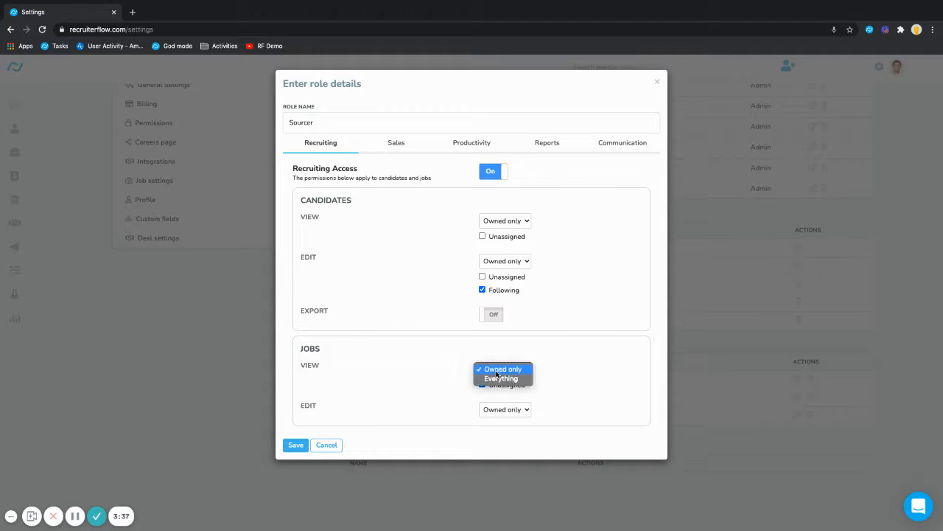
left_click(496, 379)
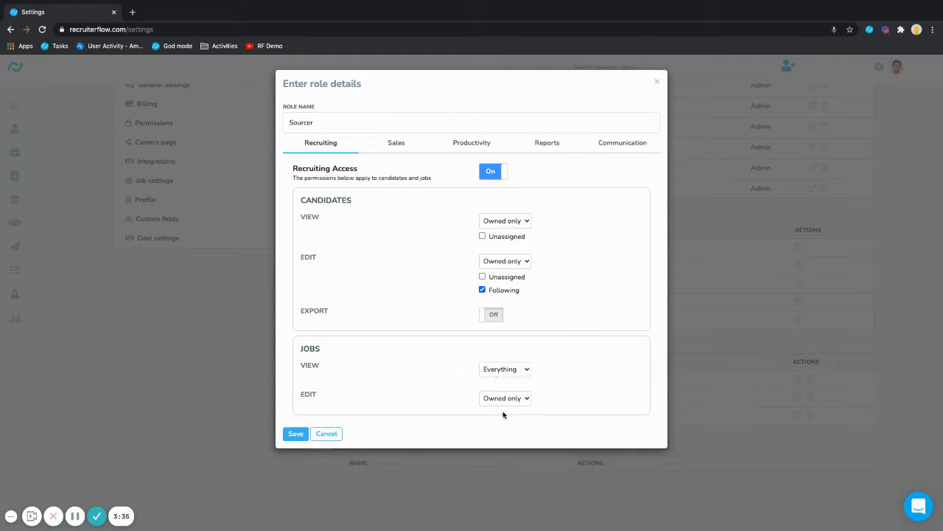
left_click(501, 398)
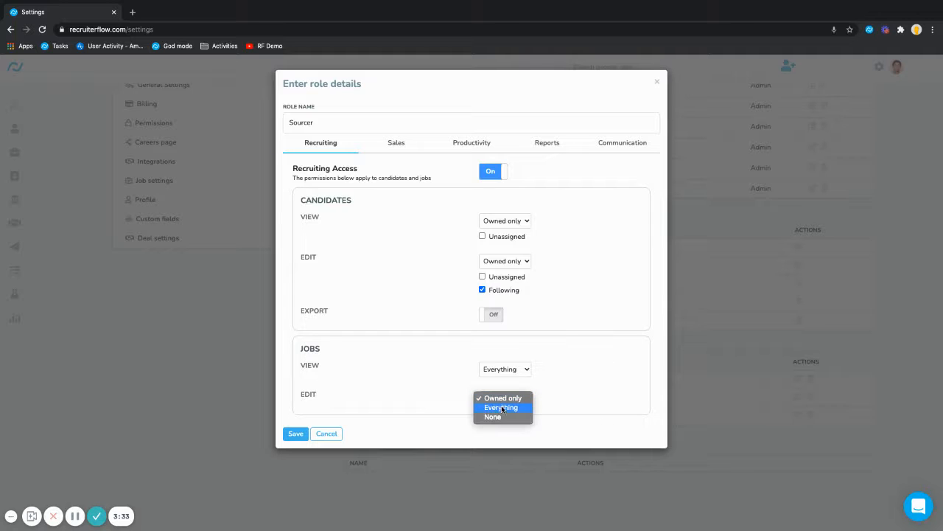
left_click(503, 406)
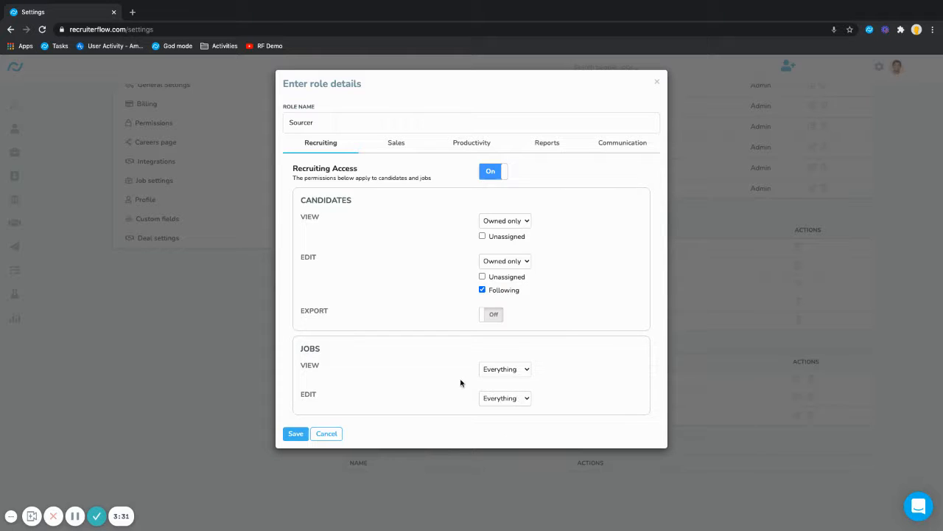
left_click(399, 144)
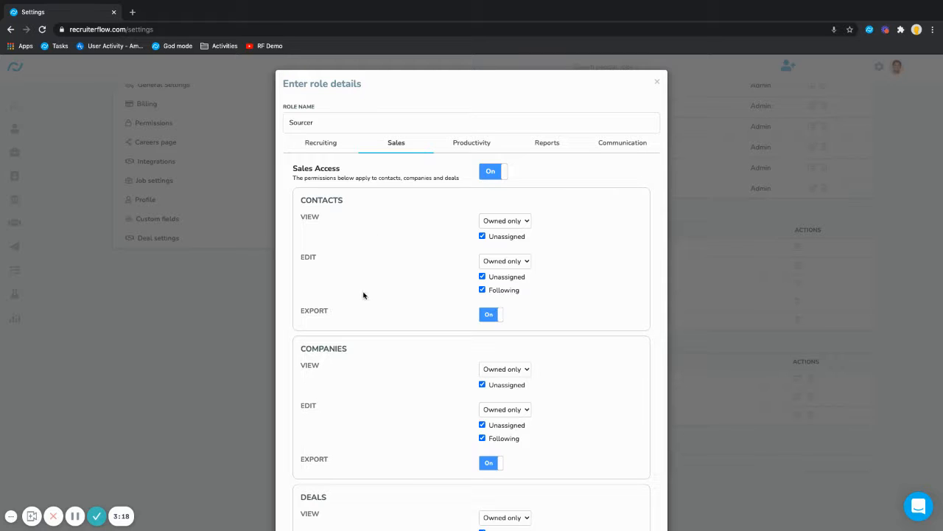
- Toggle Sales Access off, leaving the contacts viewing scope unchanged
scroll(358, 413, "down", 3)
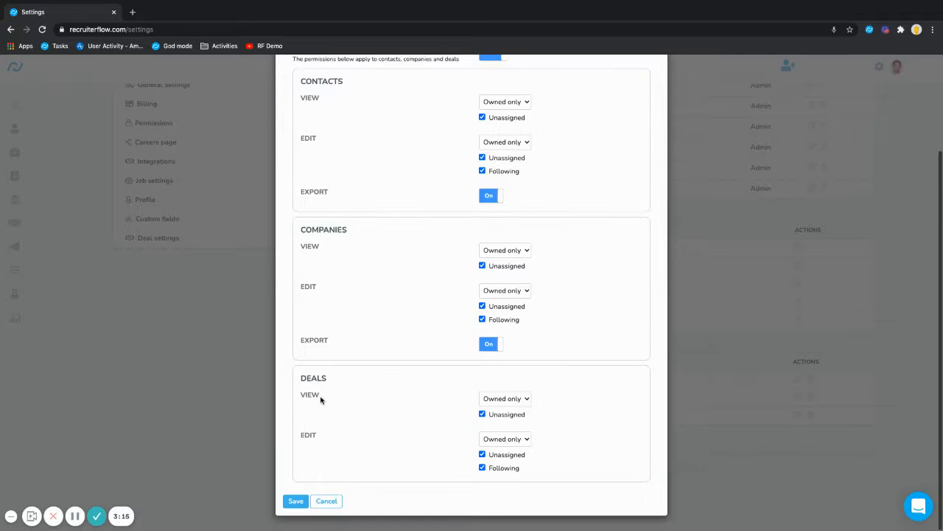
scroll(381, 410, "up", 3)
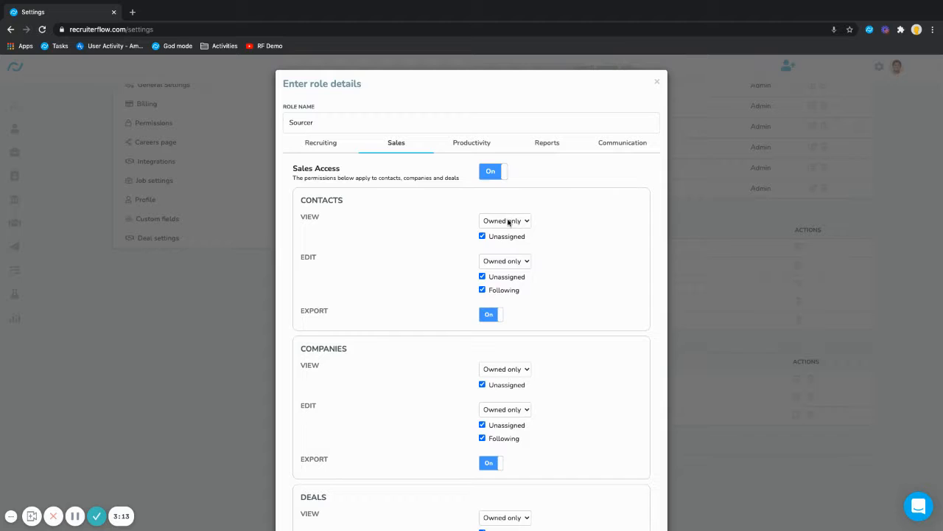
left_click(509, 221)
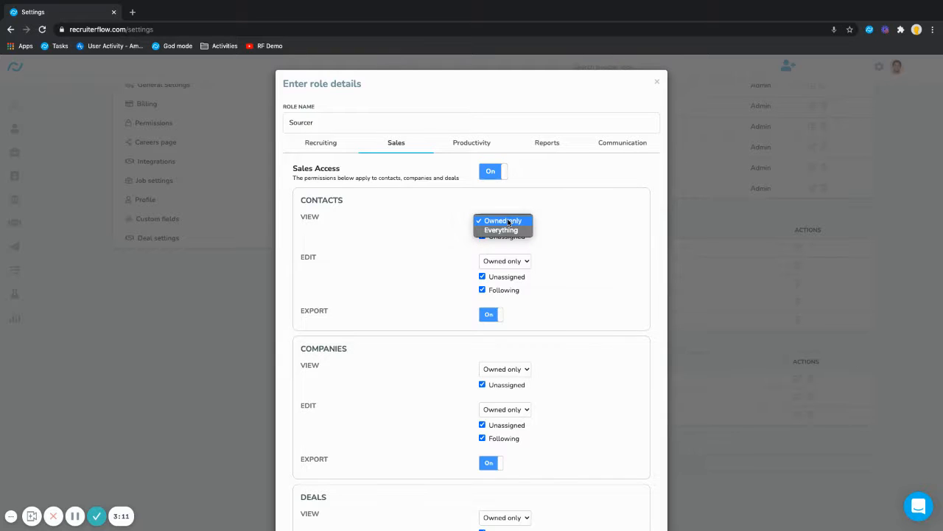
left_click(557, 218)
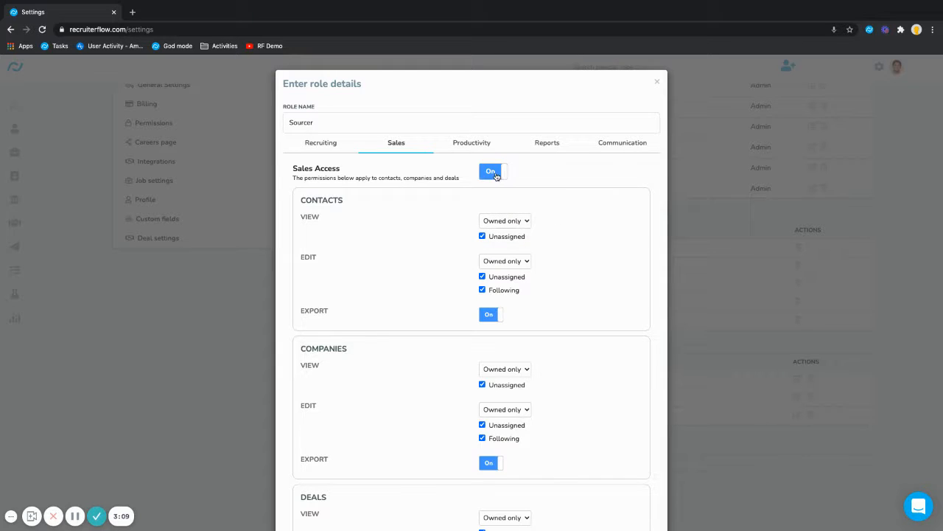
left_click(494, 173)
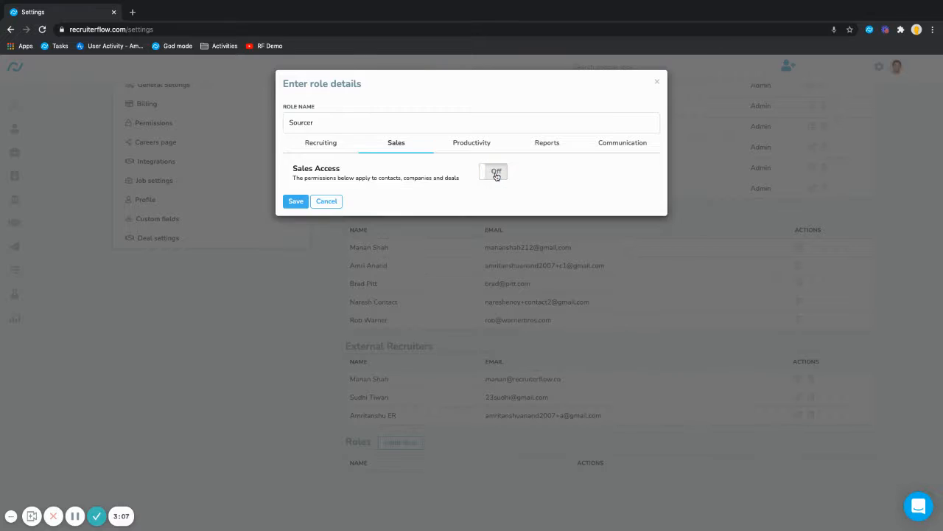
left_click(465, 145)
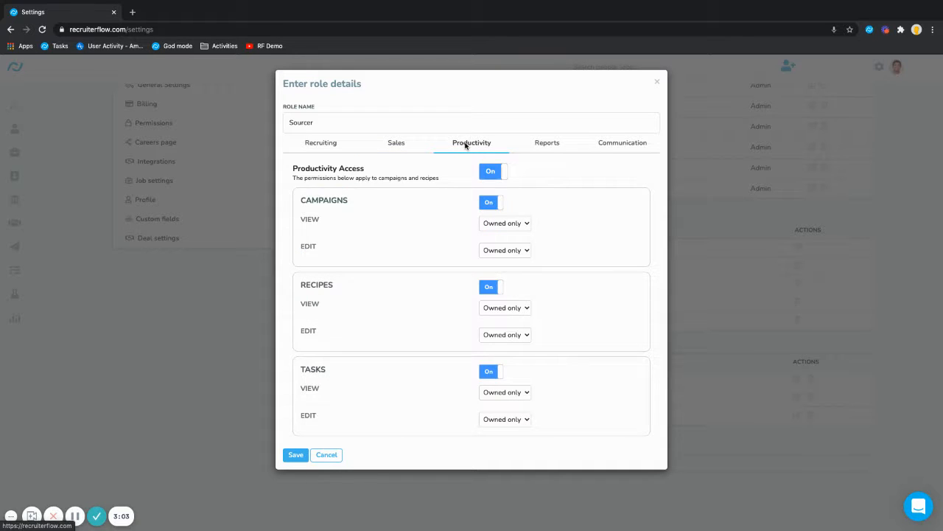
- Set Campaigns View and Edit to Everything and toggle Recipes off
left_click(507, 224)
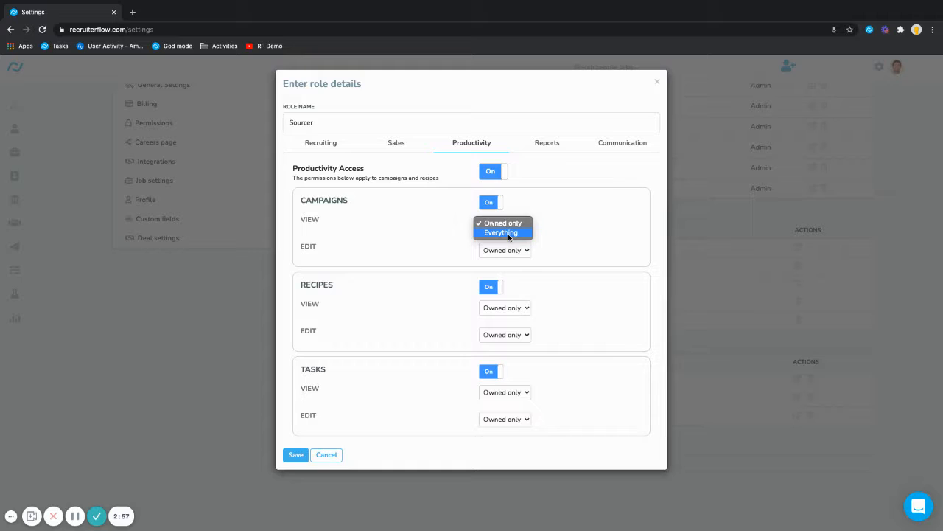
left_click(508, 234)
left_click(509, 253)
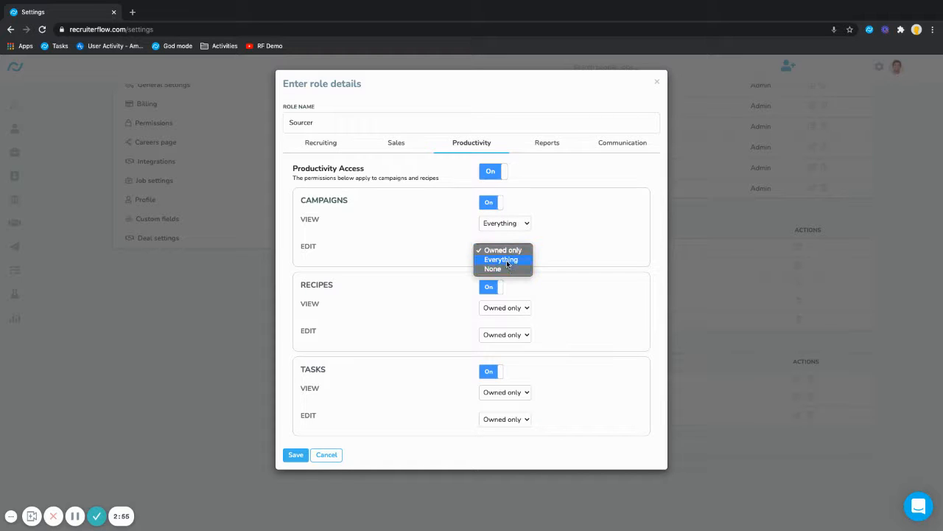
left_click(505, 260)
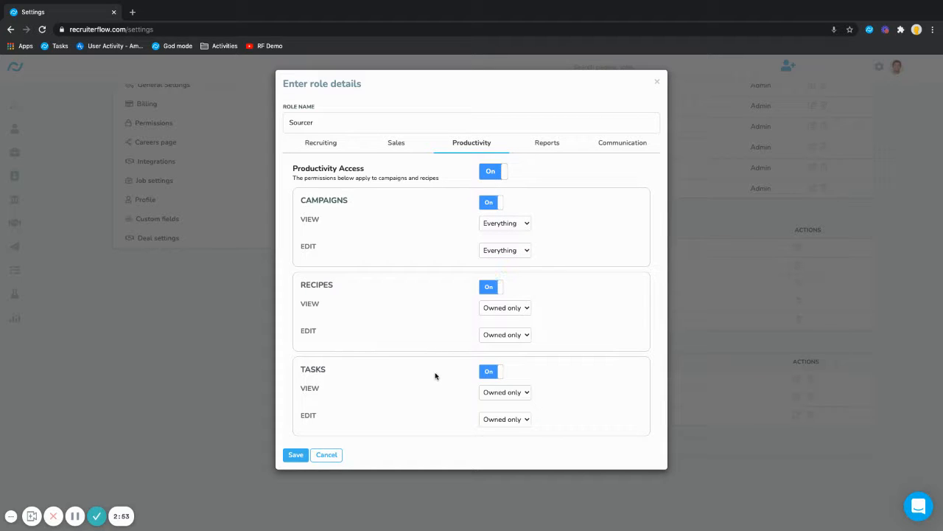
left_click(487, 287)
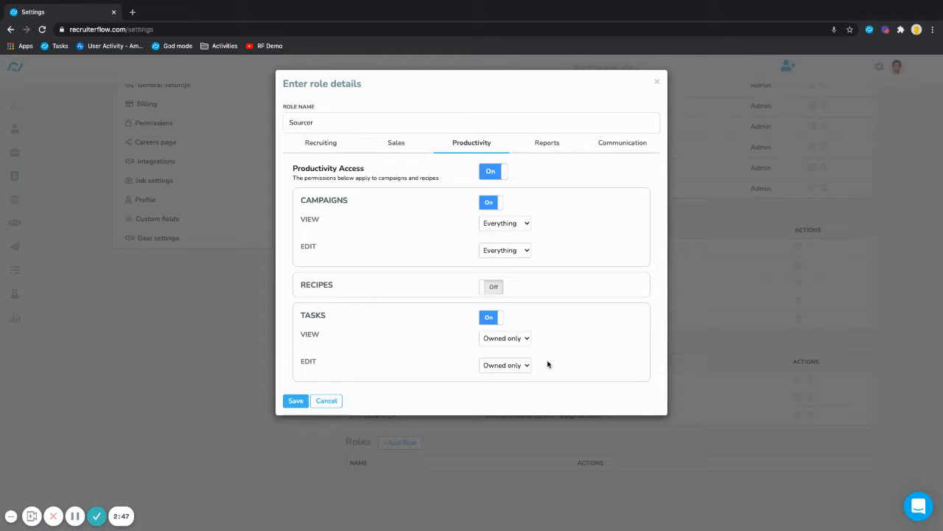
left_click(549, 140)
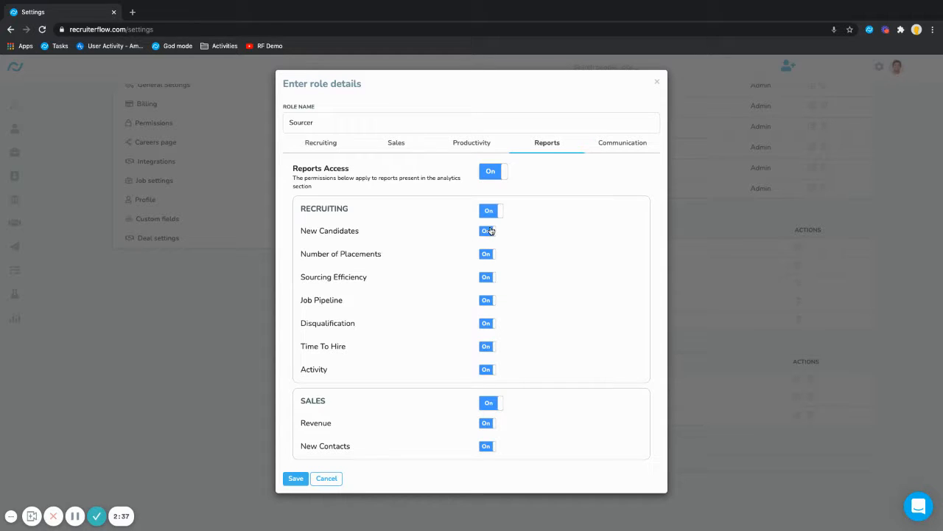
- Toggle the Number of Placements, Activity and Sales reports off
left_click(490, 254)
left_click(486, 369)
left_click(489, 403)
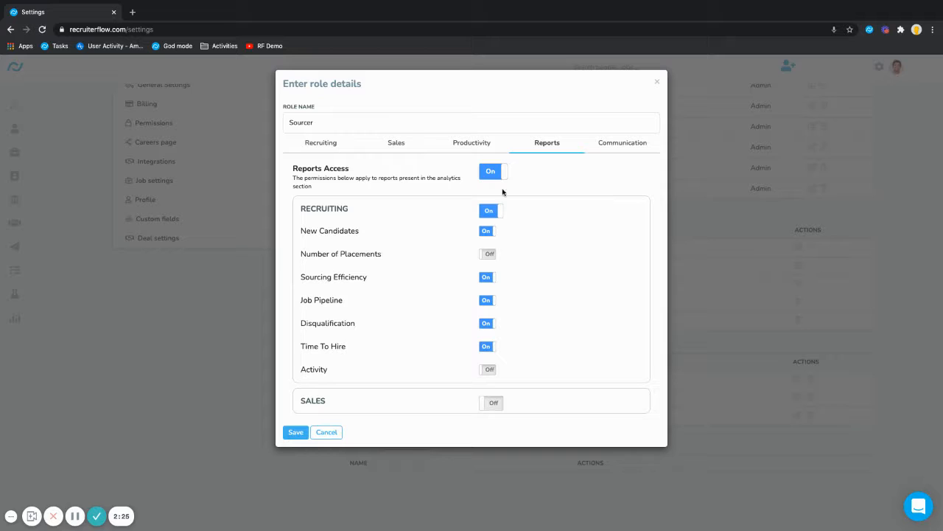
left_click(624, 146)
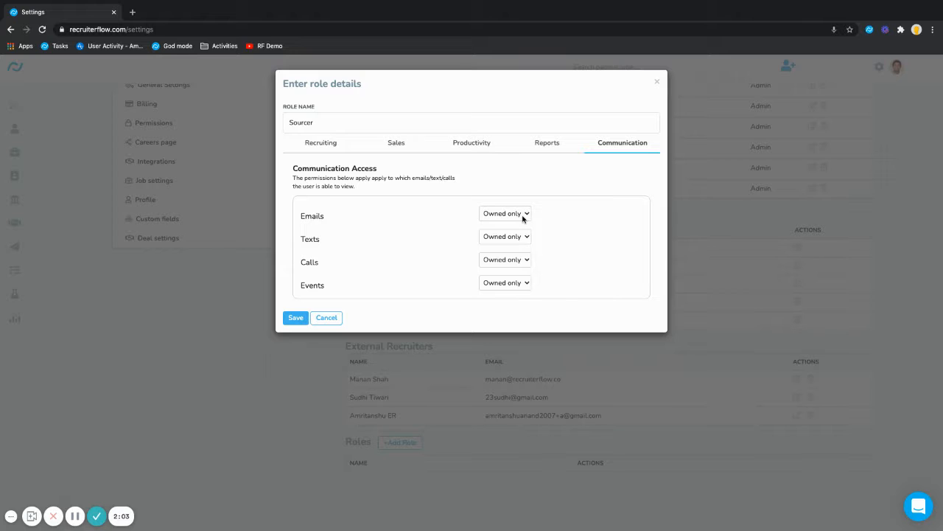
- Set Calls and Events visibility to Everything and save the Sourcer role
left_click(510, 265)
key("Escape")
left_click(501, 285)
left_click(499, 291)
left_click(295, 317)
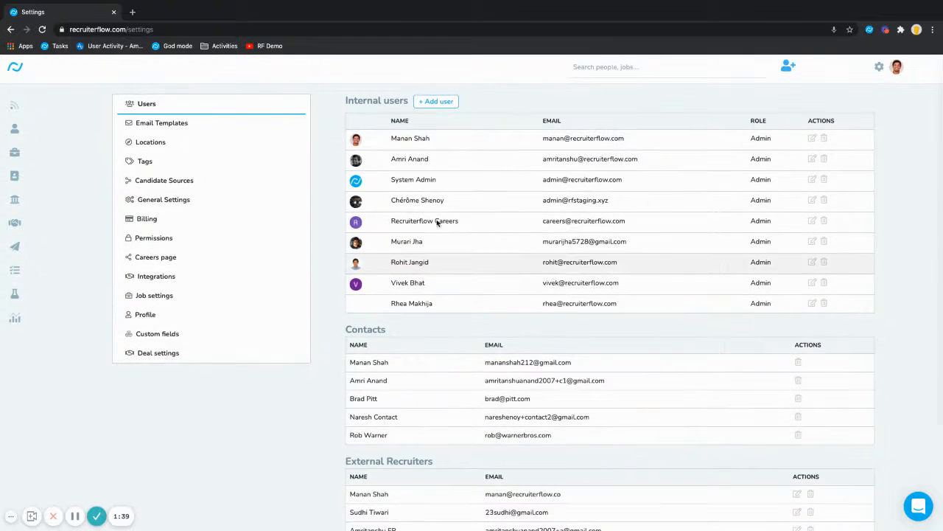
- Add a user, entering their name and e-mail address, and assign the Sourcer role
left_click(425, 102)
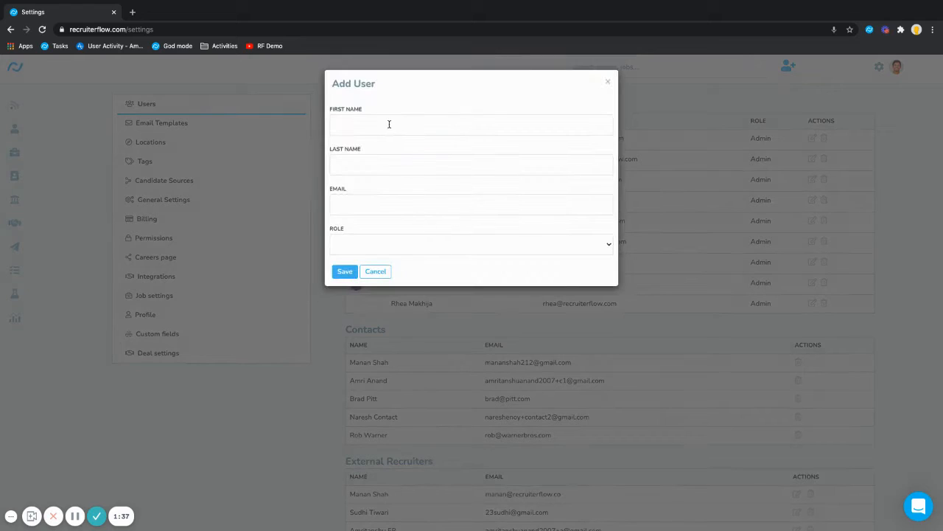
left_click(385, 124)
type("NewUser")
key("Tab")
key("Down")
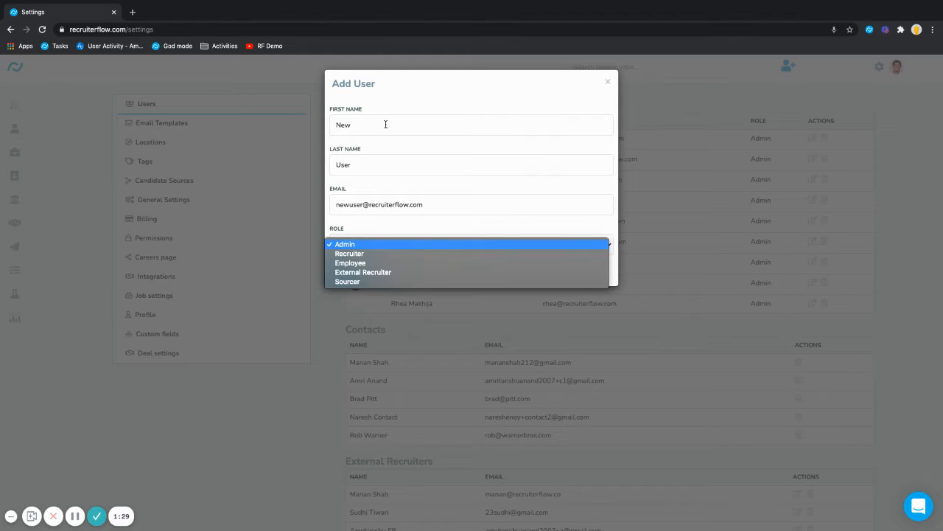
left_click(374, 282)
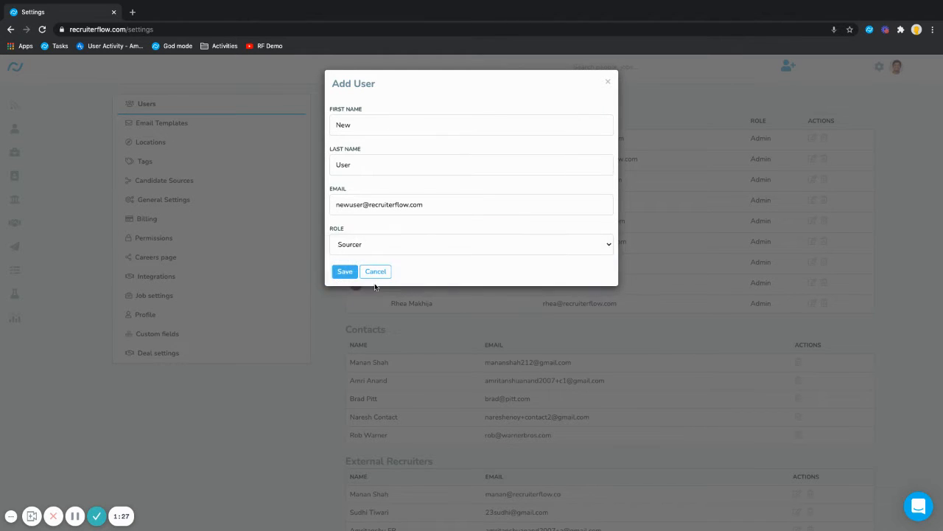